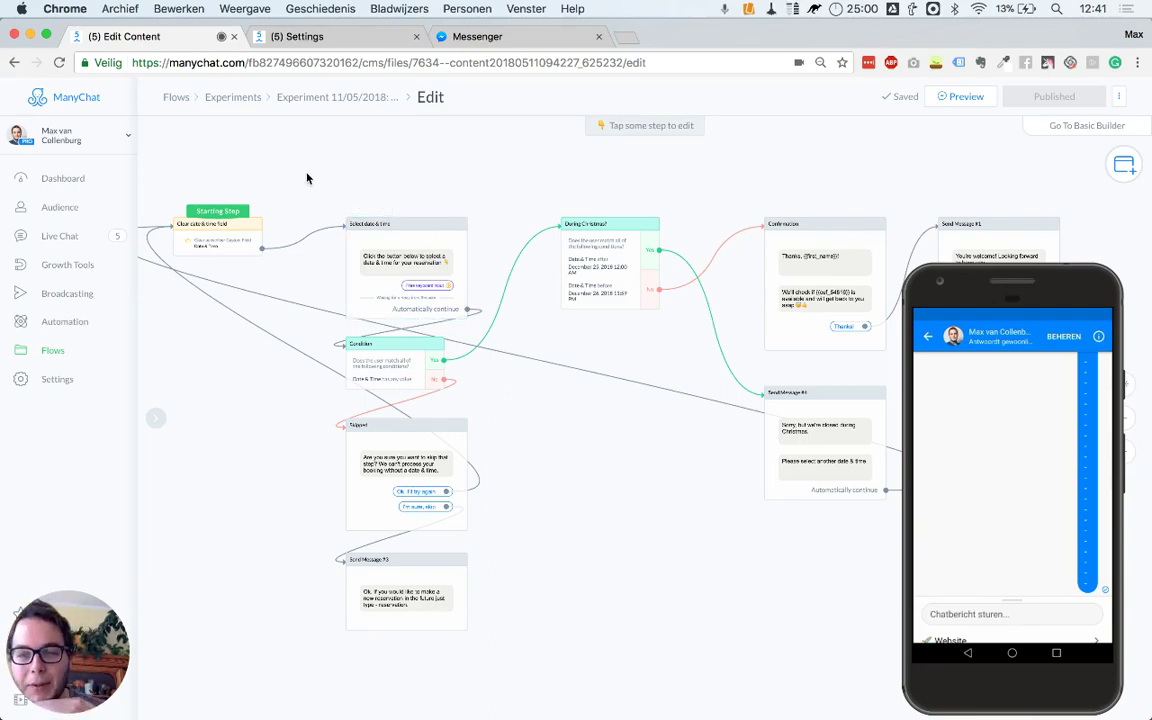
Step: Pan and zoom the reservation flow canvas to bring the Select date & time step into view
drag(309, 177, 343, 186)
scroll(452, 247, up, 2)
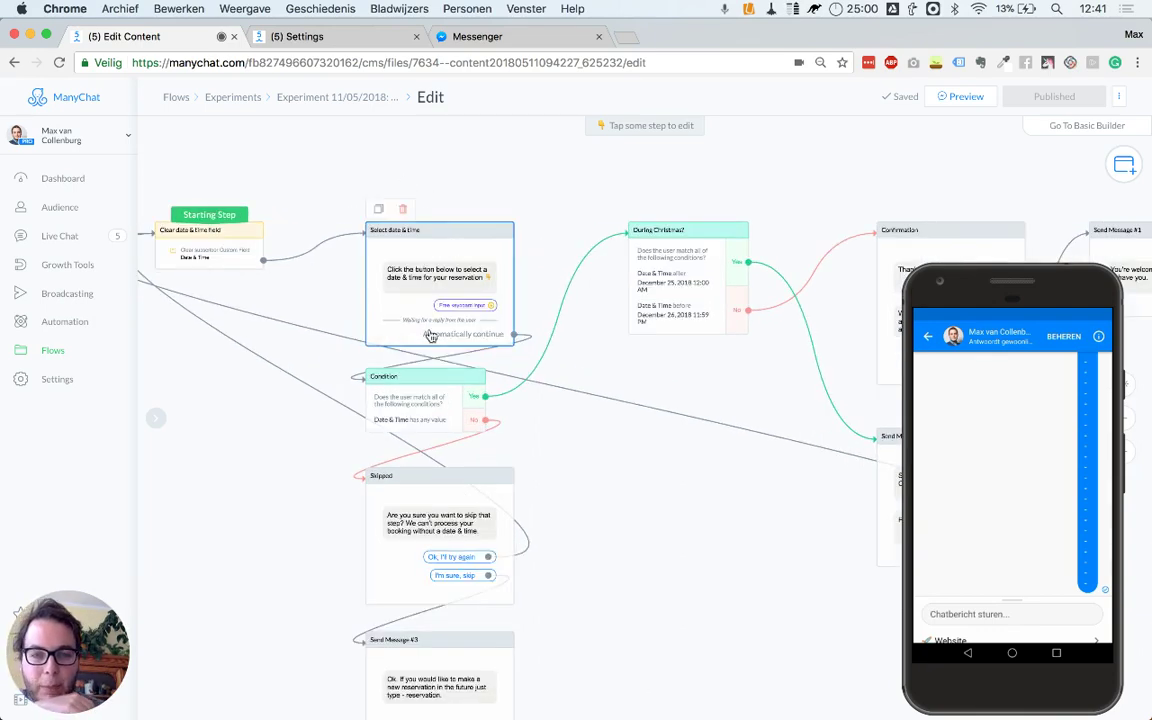
scroll(372, 300, up, 3)
scroll(372, 300, up, 3)
drag(705, 175, 689, 337)
scroll(689, 337, down, 2)
scroll(689, 345, down, 1)
Step: Open the step's free keyboard user input and keep its reply type as Date and time
click(562, 341)
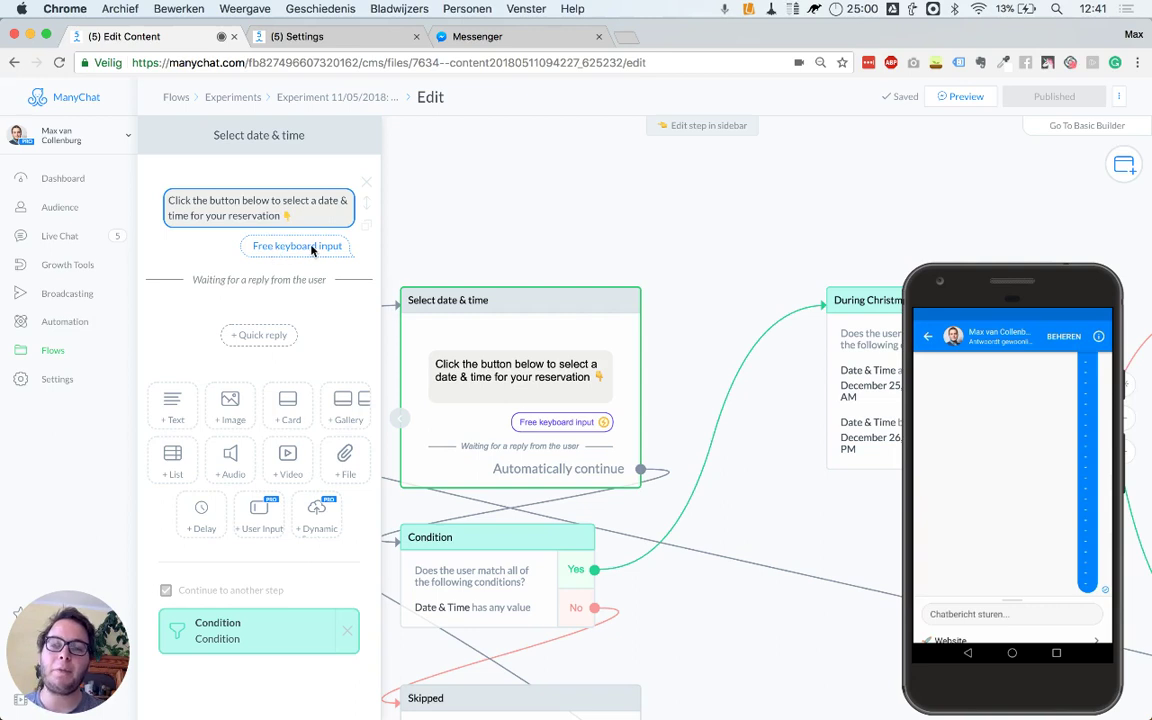
click(252, 214)
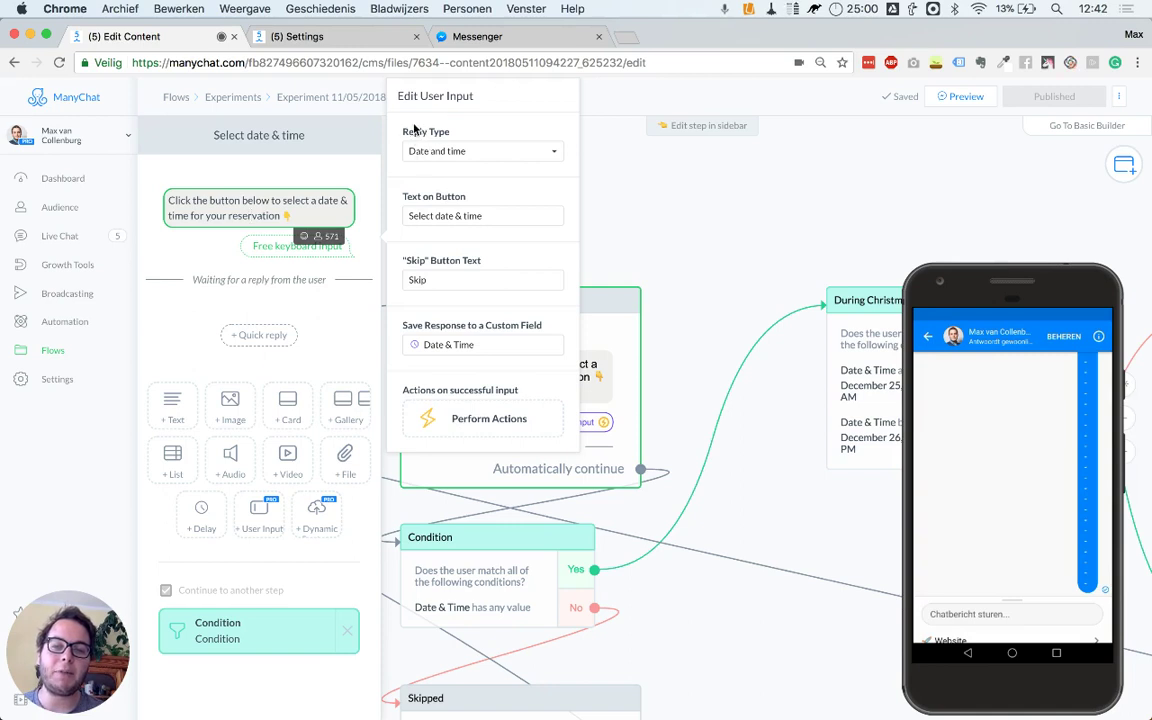
click(423, 155)
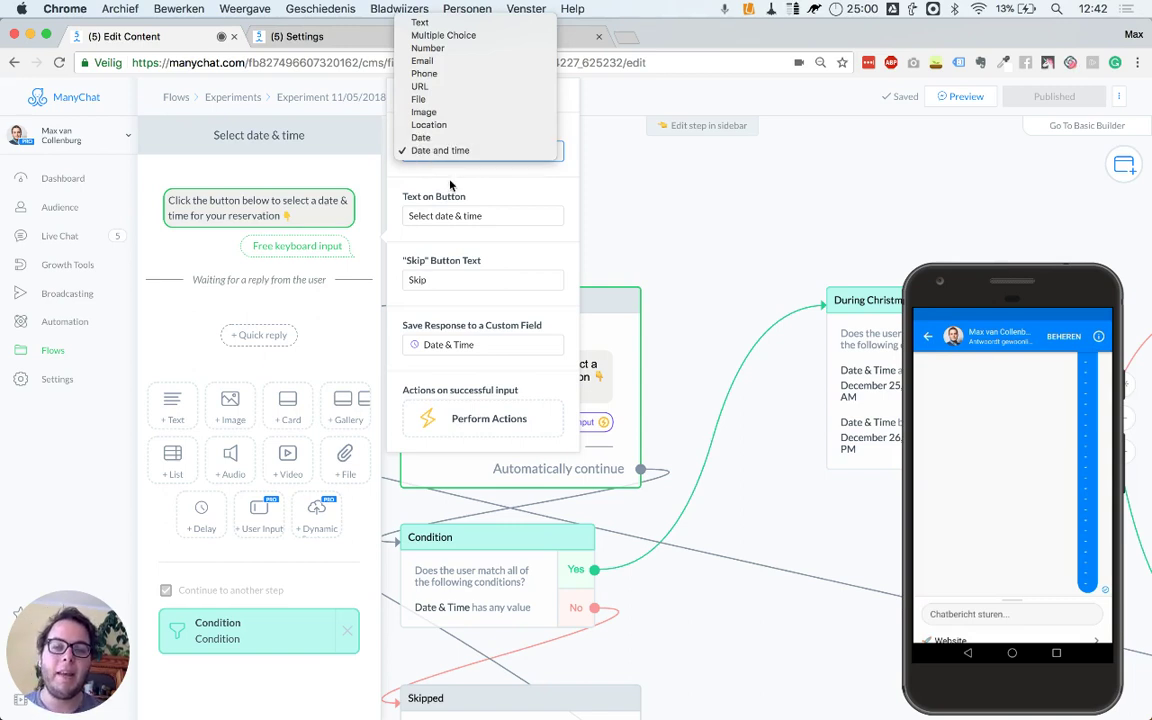
click(401, 161)
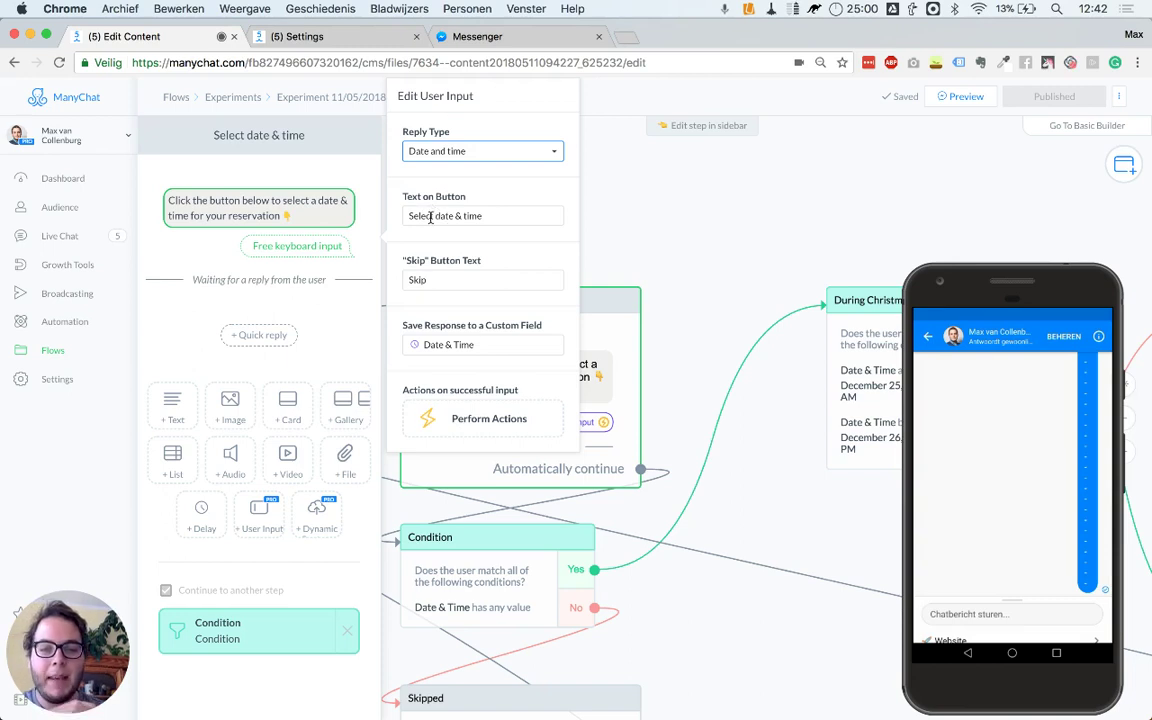
Step: Review the date picker button label and the Skip label, then bring up the bot's custom fields
triple_click(440, 215)
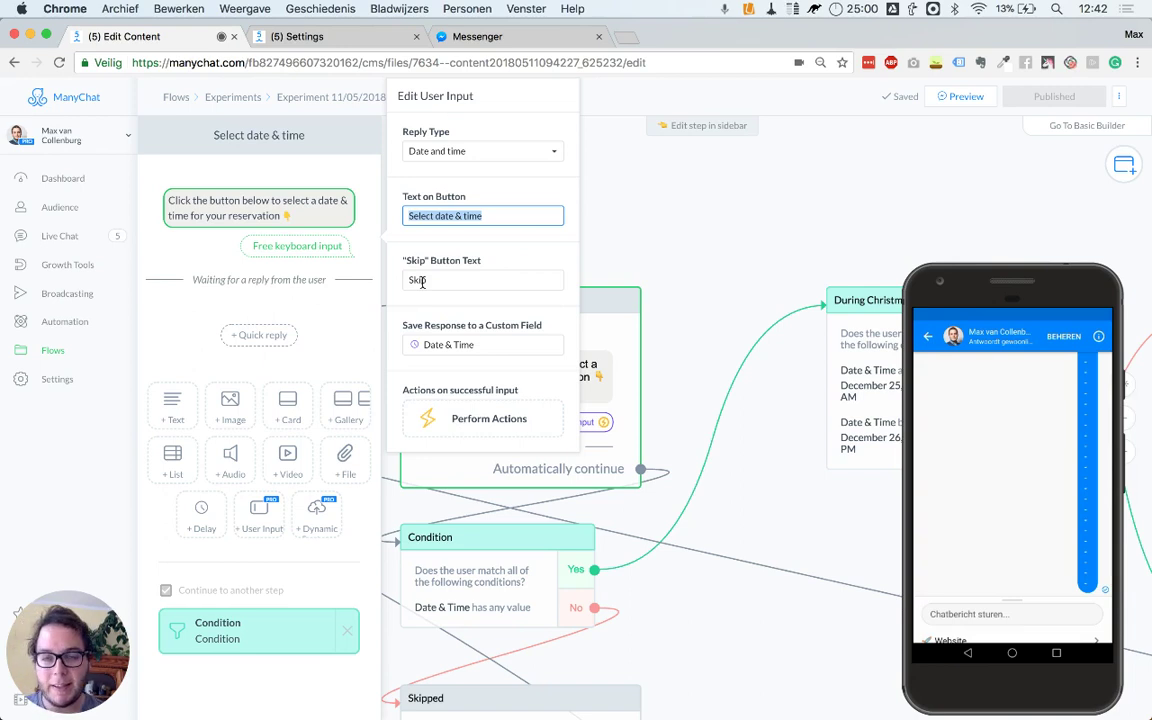
click(471, 280)
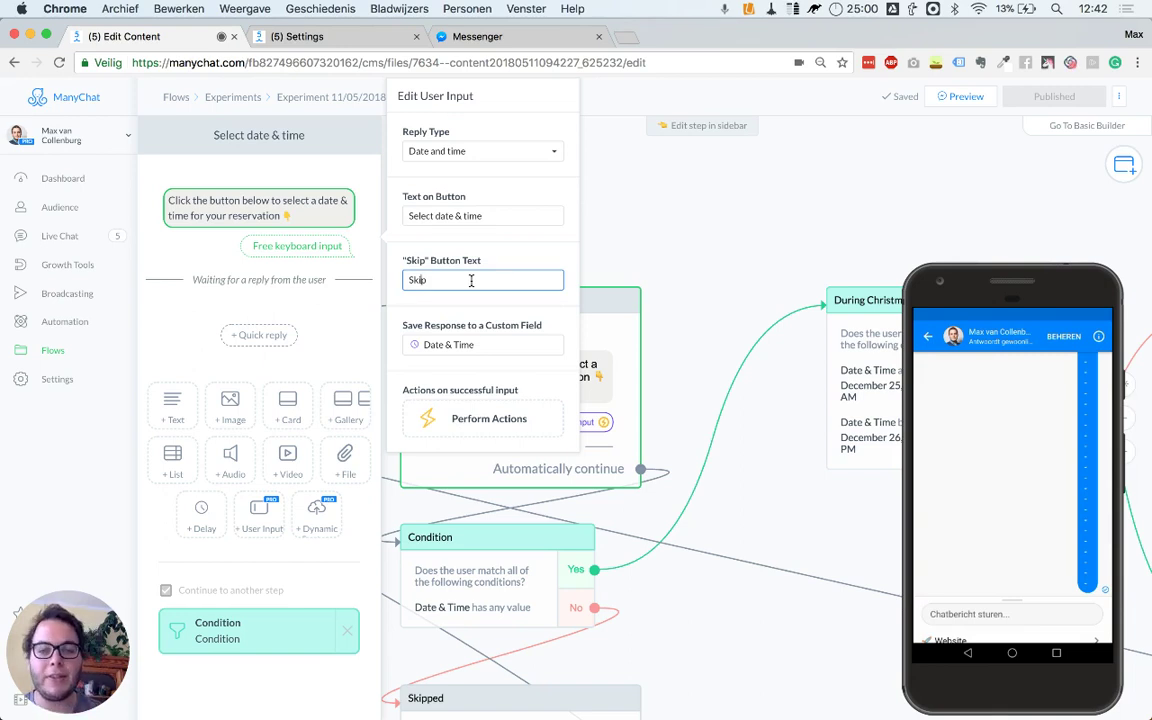
double_click(471, 280)
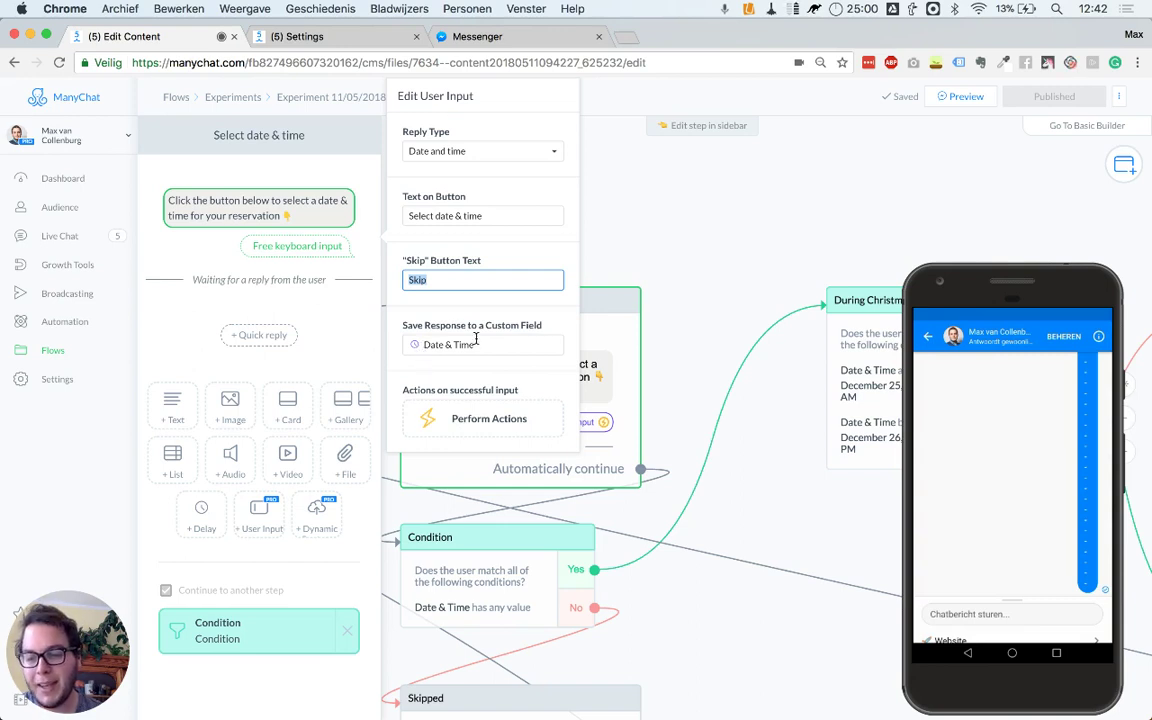
click(300, 36)
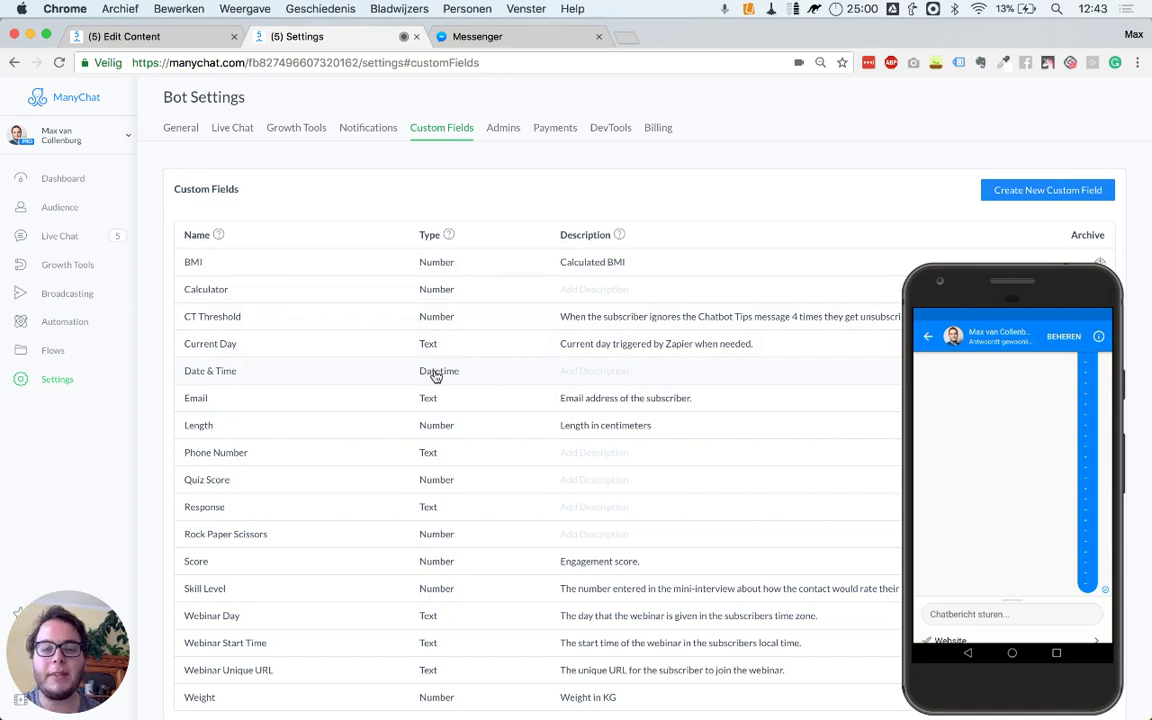
Step: Back in the flow editor, preview the flow in Messenger, pick a date and reply 'Thanks!'
click(140, 40)
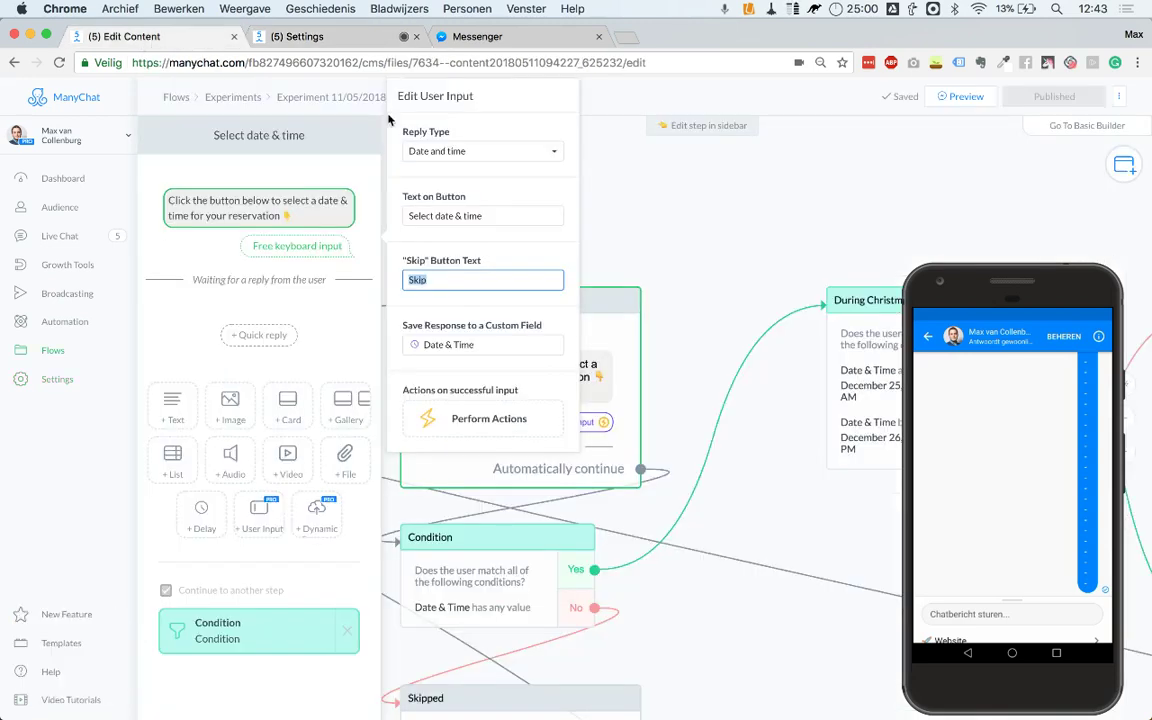
click(584, 166)
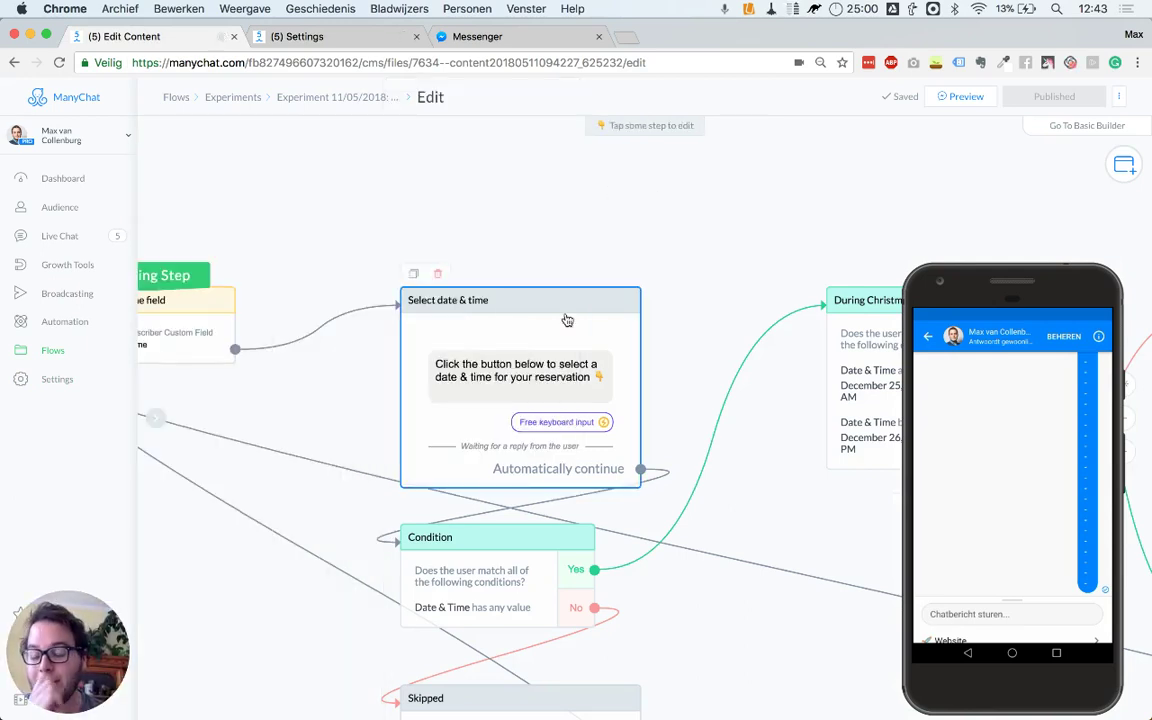
drag(707, 247, 705, 202)
scroll(705, 202, down, 3)
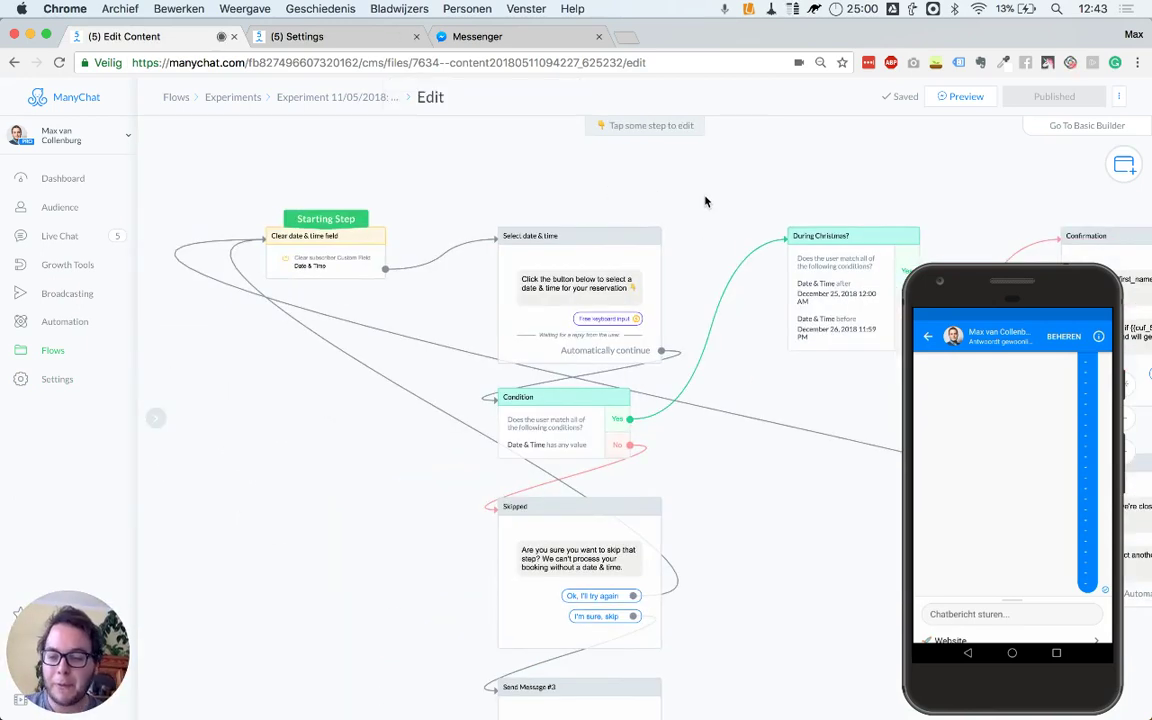
click(960, 96)
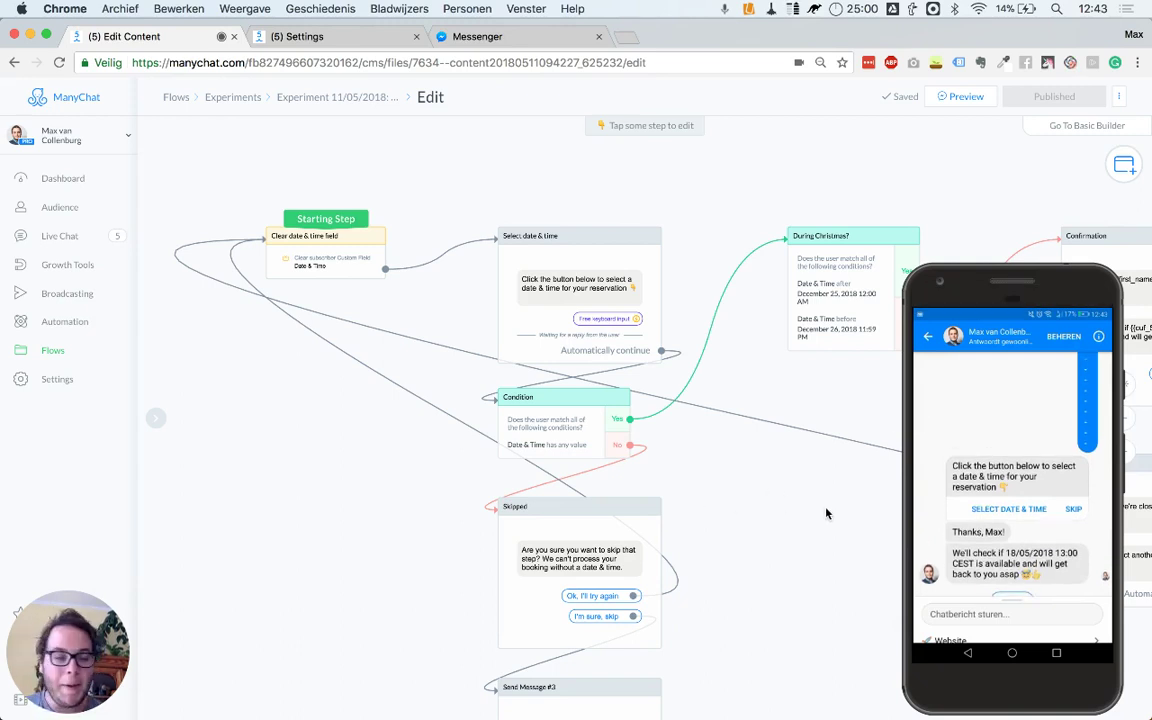
click(1011, 581)
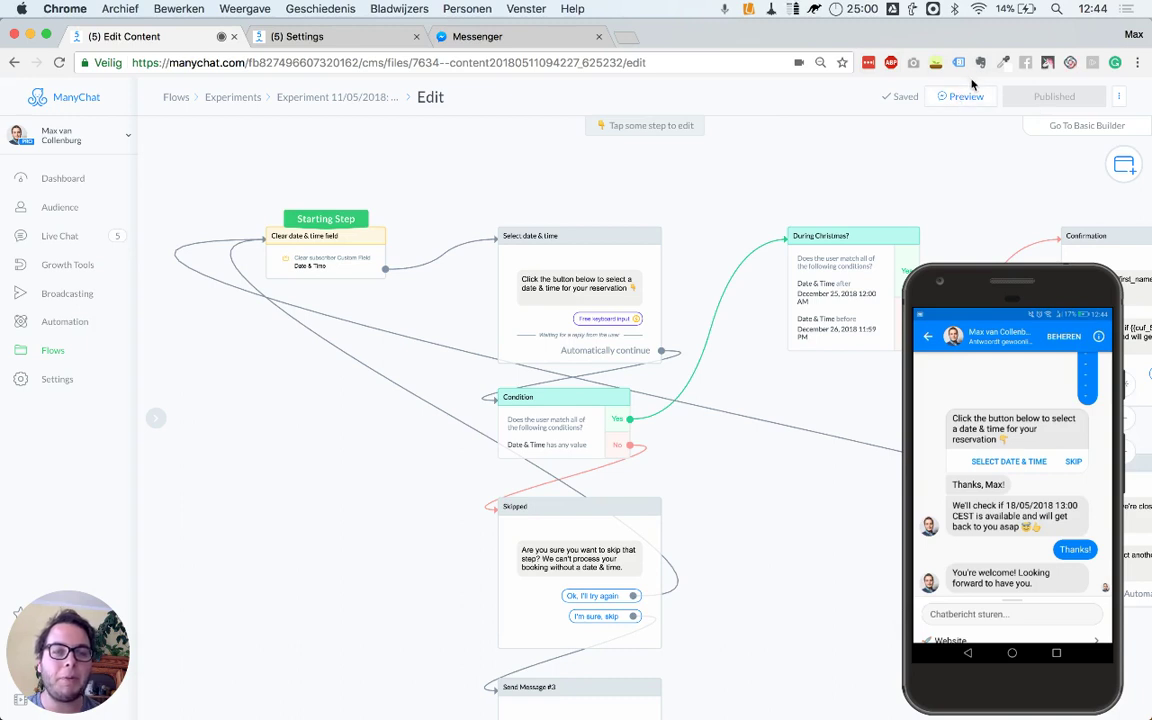
mouse_move(326, 253)
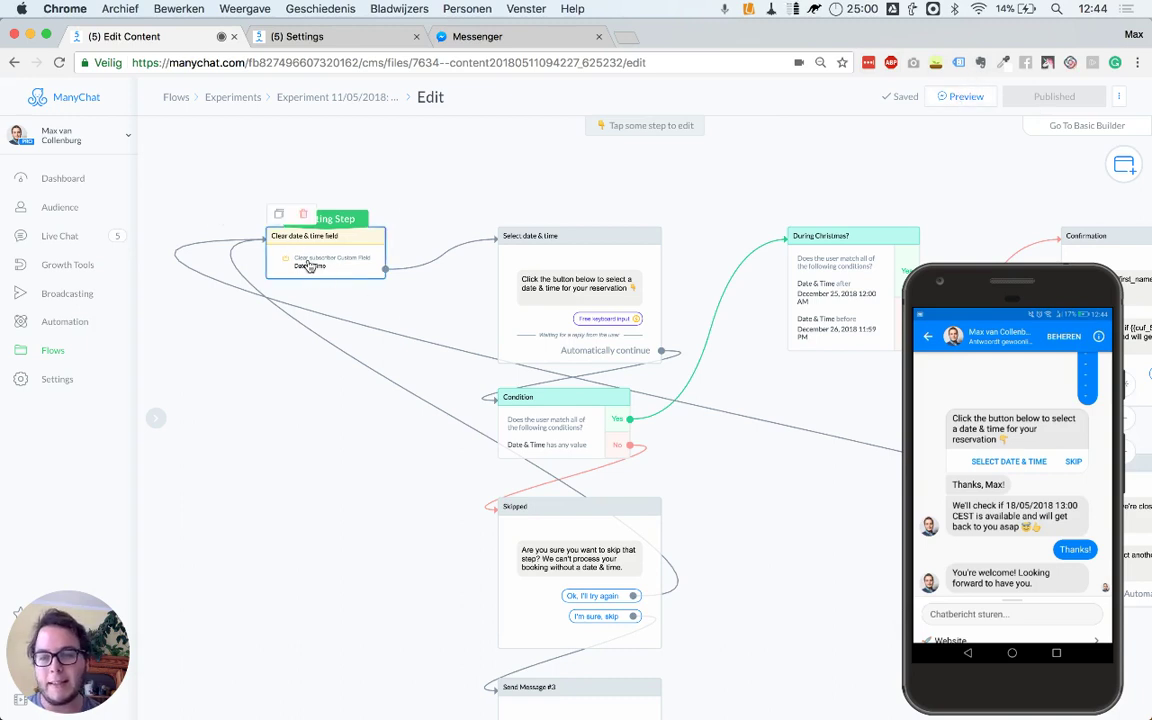
Step: Send the flow to Messenger as a preview again to test skipping the date
click(960, 97)
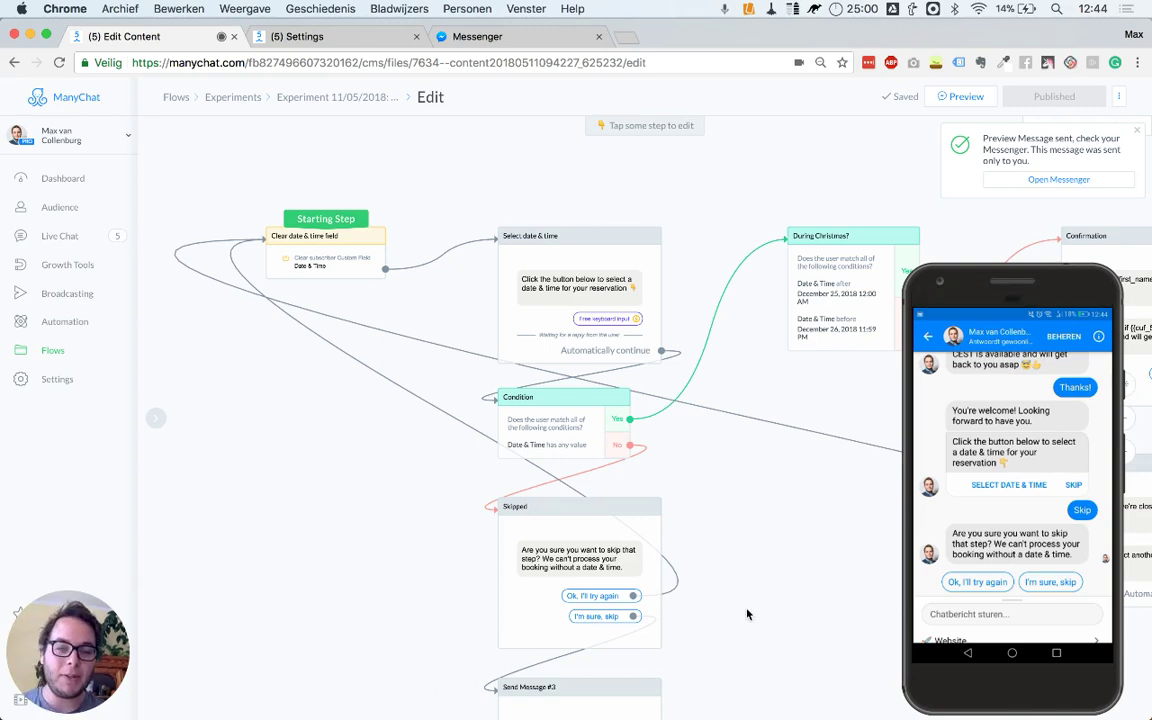
Step: Inspect the Condition step's 'Date & Time has any value' check and its field choices, then close it
click(505, 420)
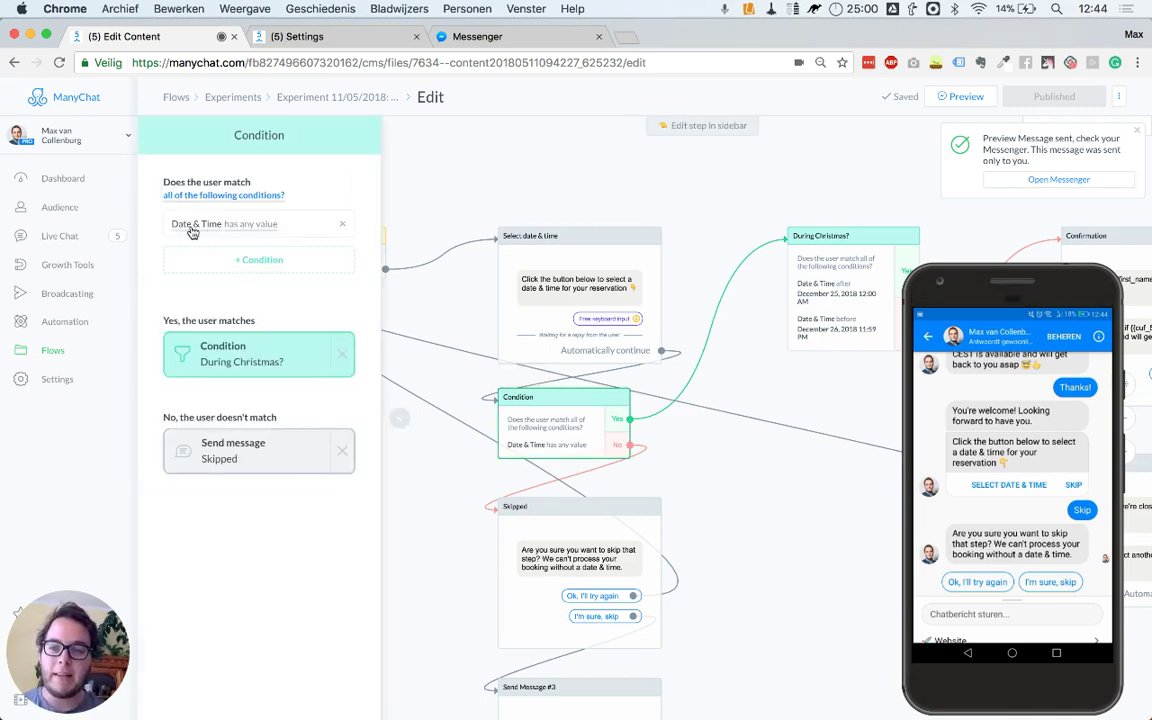
click(193, 231)
click(352, 643)
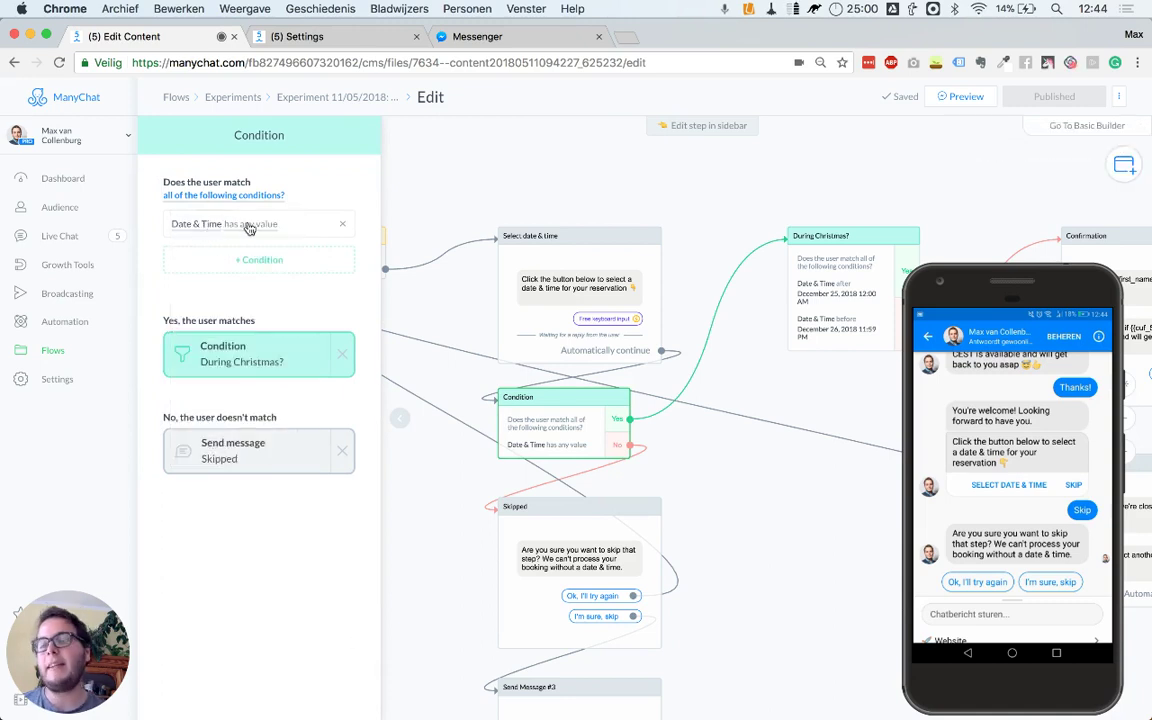
click(719, 488)
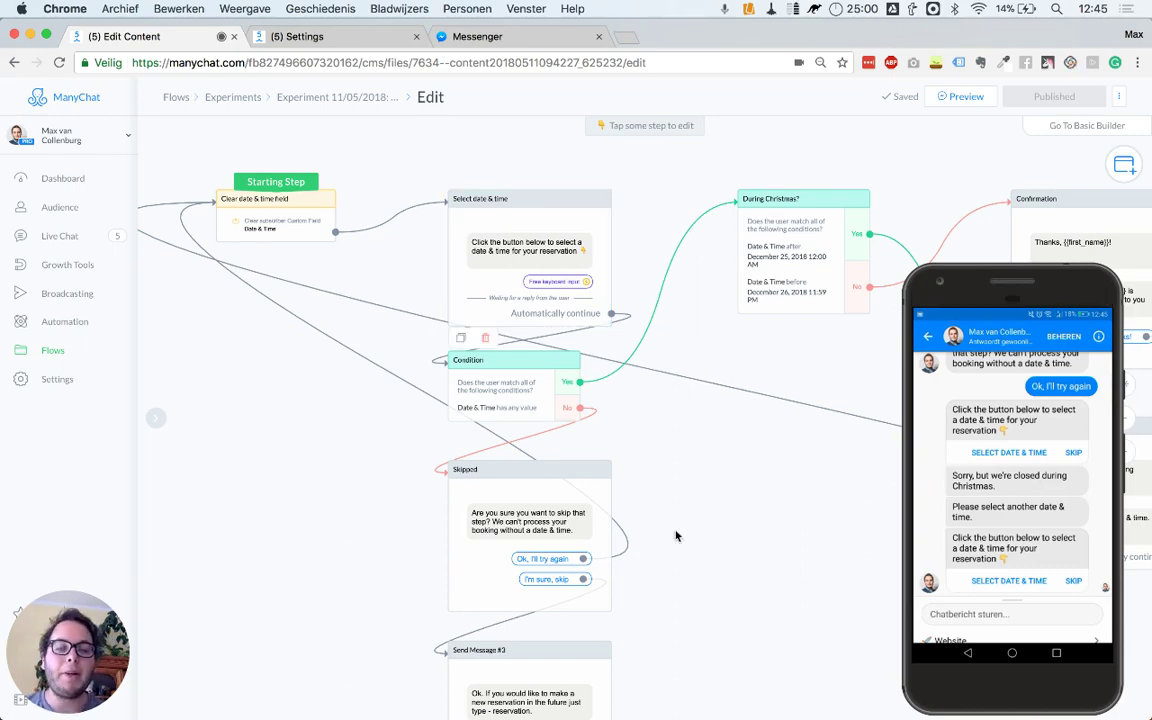
scroll(381, 591, right, 5)
drag(381, 591, 507, 658)
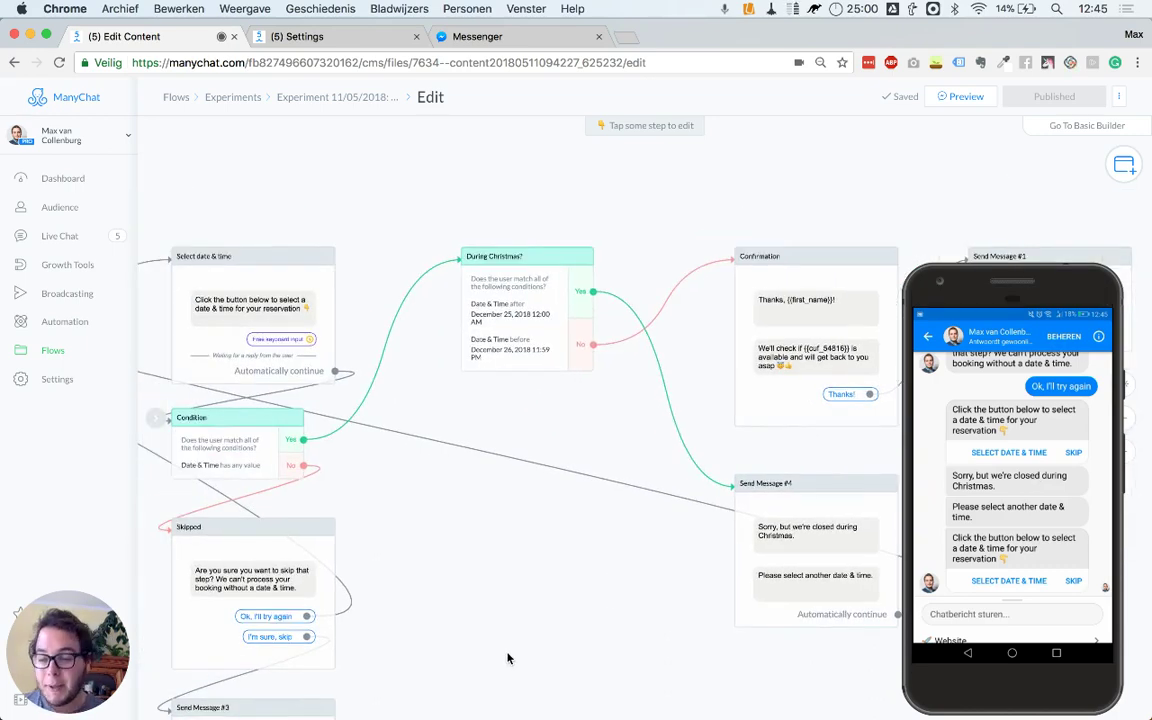
mouse_move(527, 308)
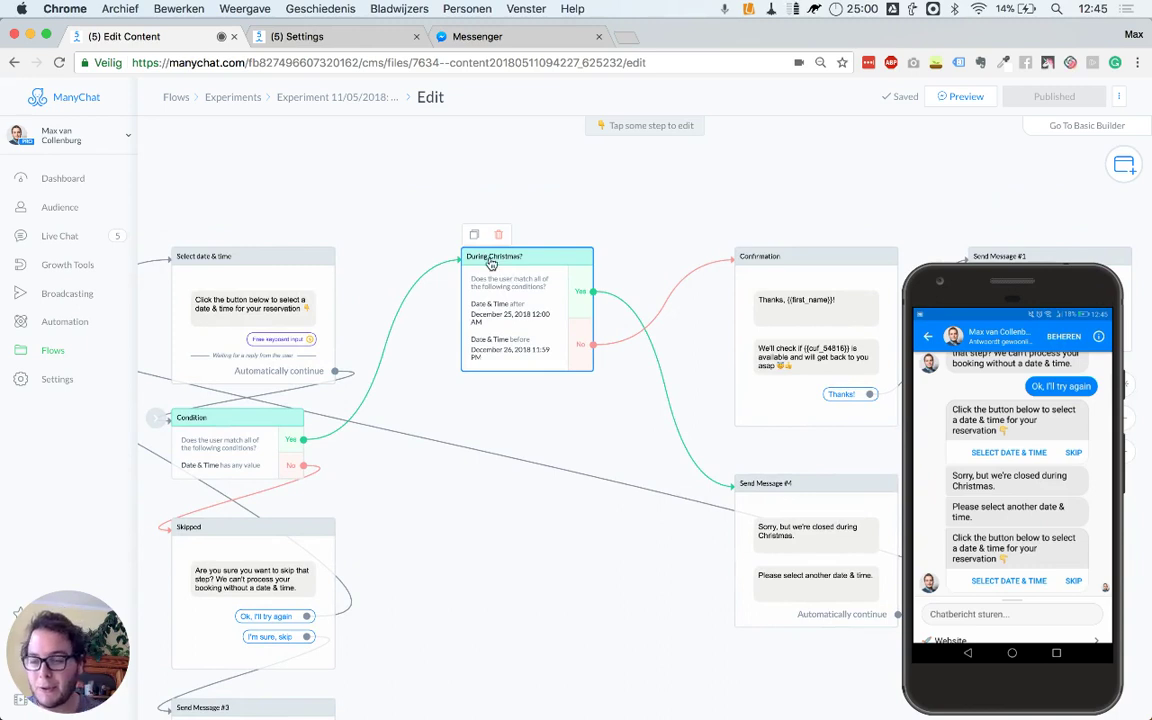
click(491, 263)
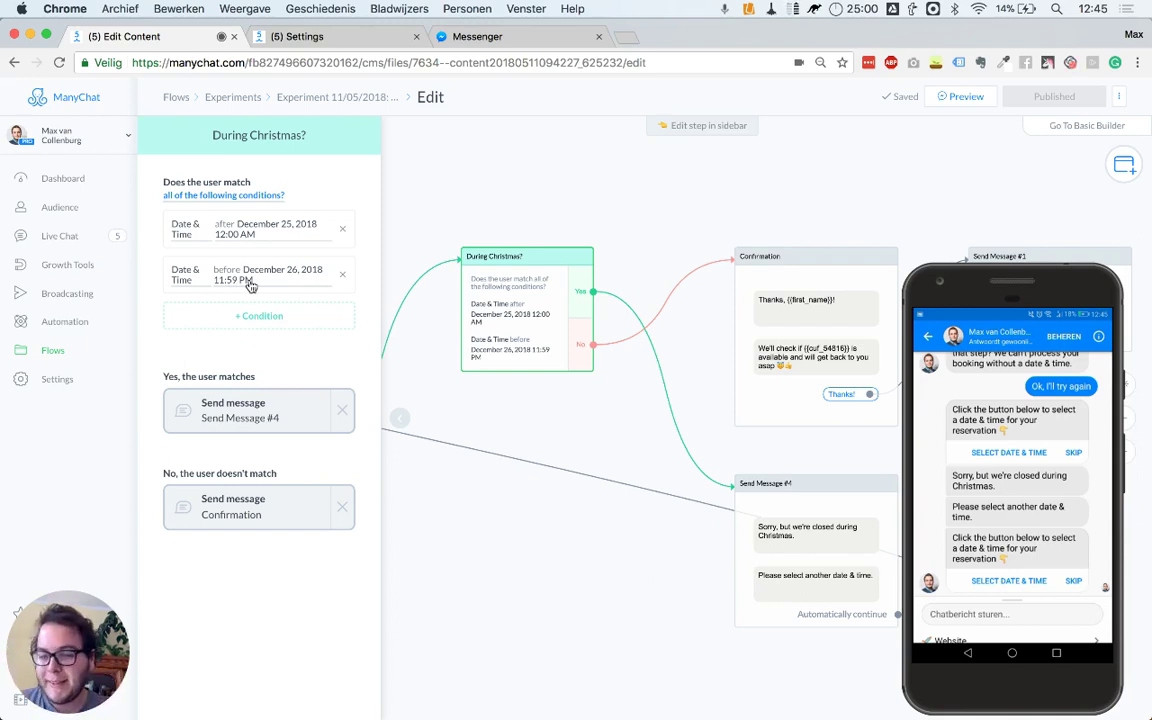
click(393, 378)
drag(633, 406, 387, 381)
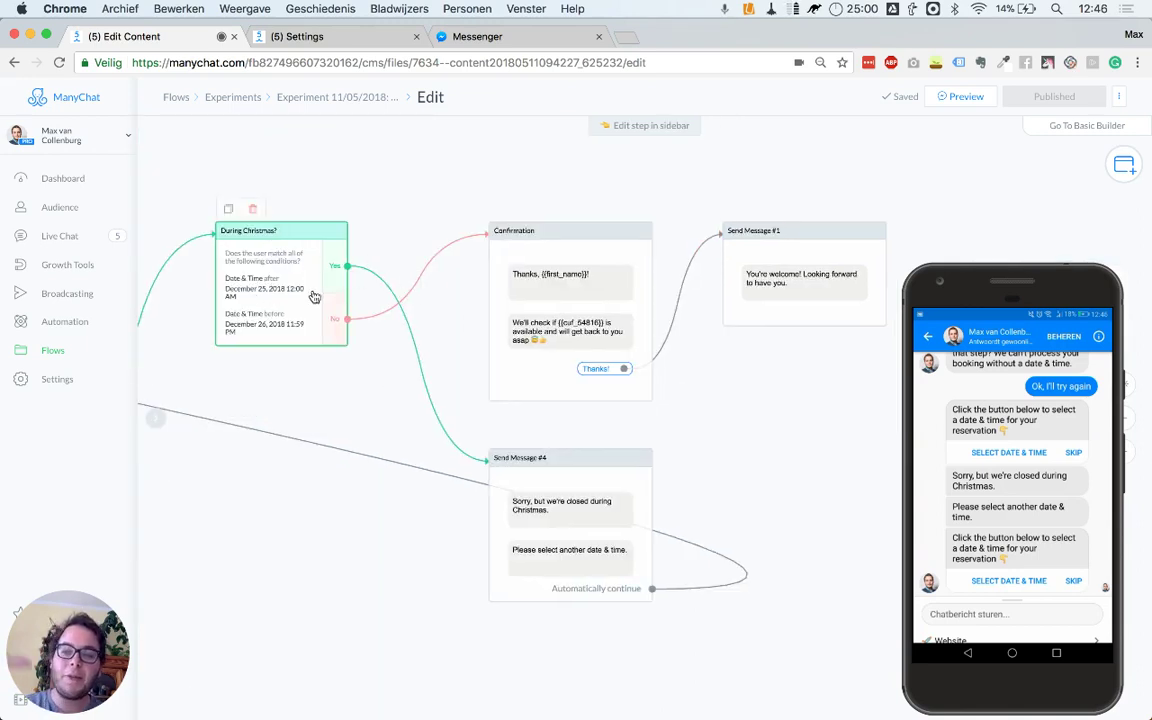
mouse_move(816, 548)
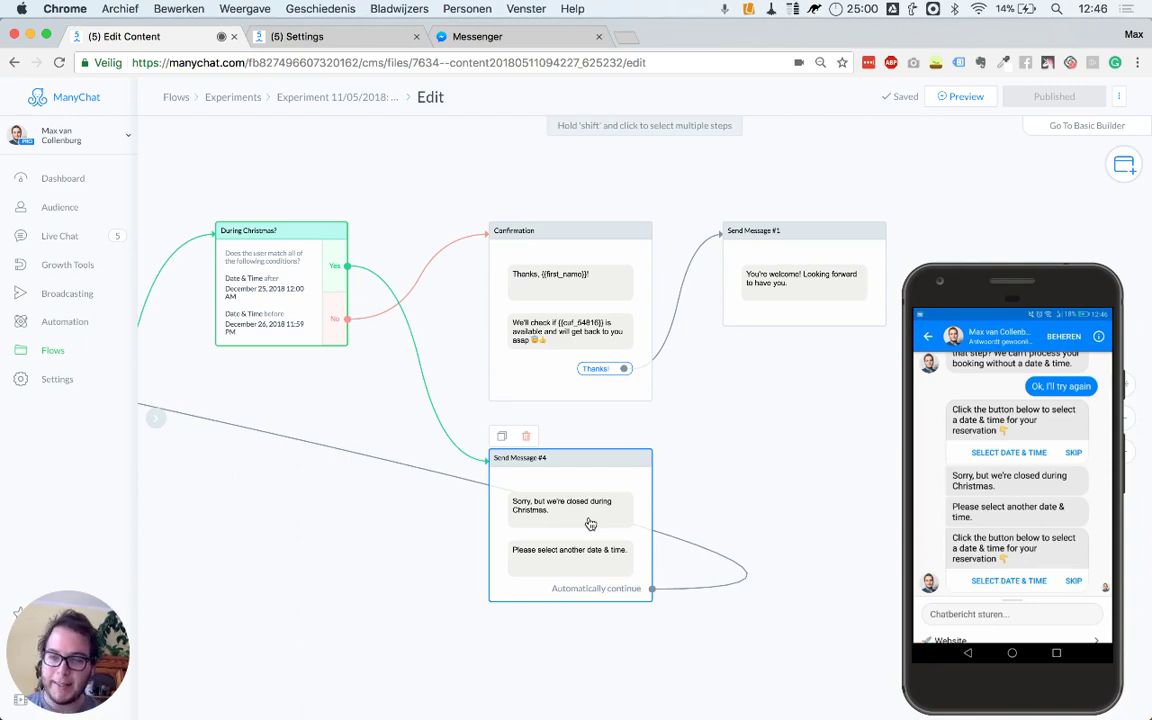
Step: Locate Send Message #1 on the canvas and confirm a non-Christmas slot, 19/05/2018 14:00, in Messenger
scroll(425, 351, down, 3)
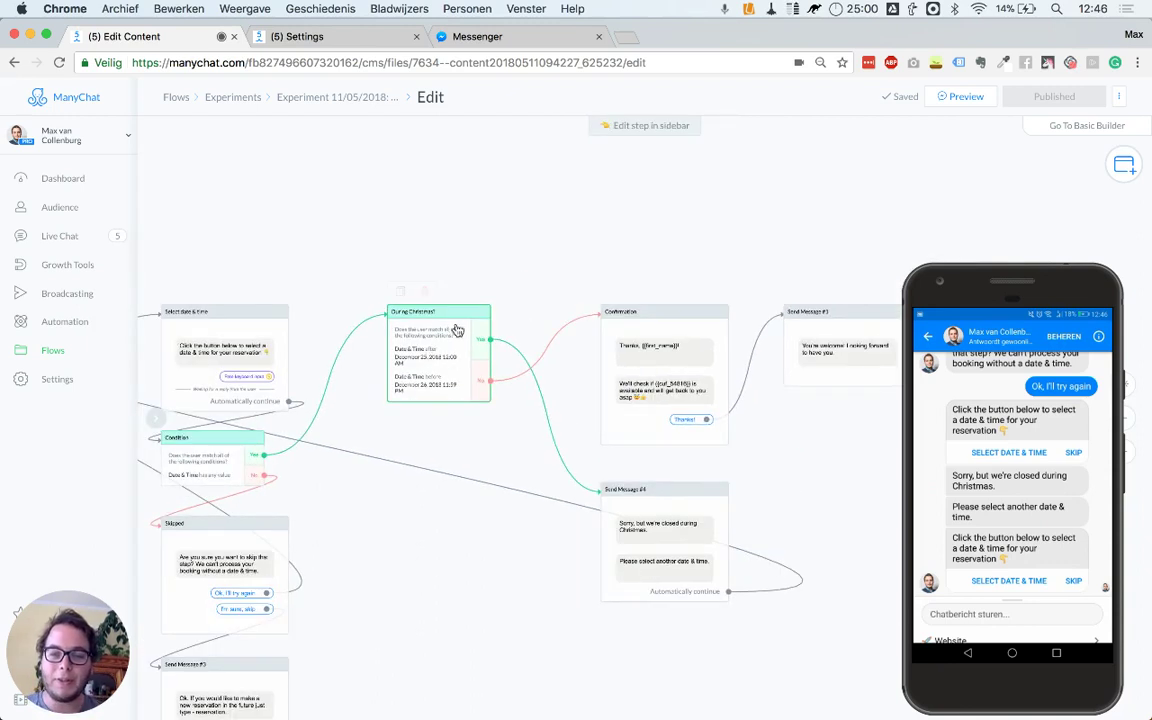
scroll(298, 255, left, 5)
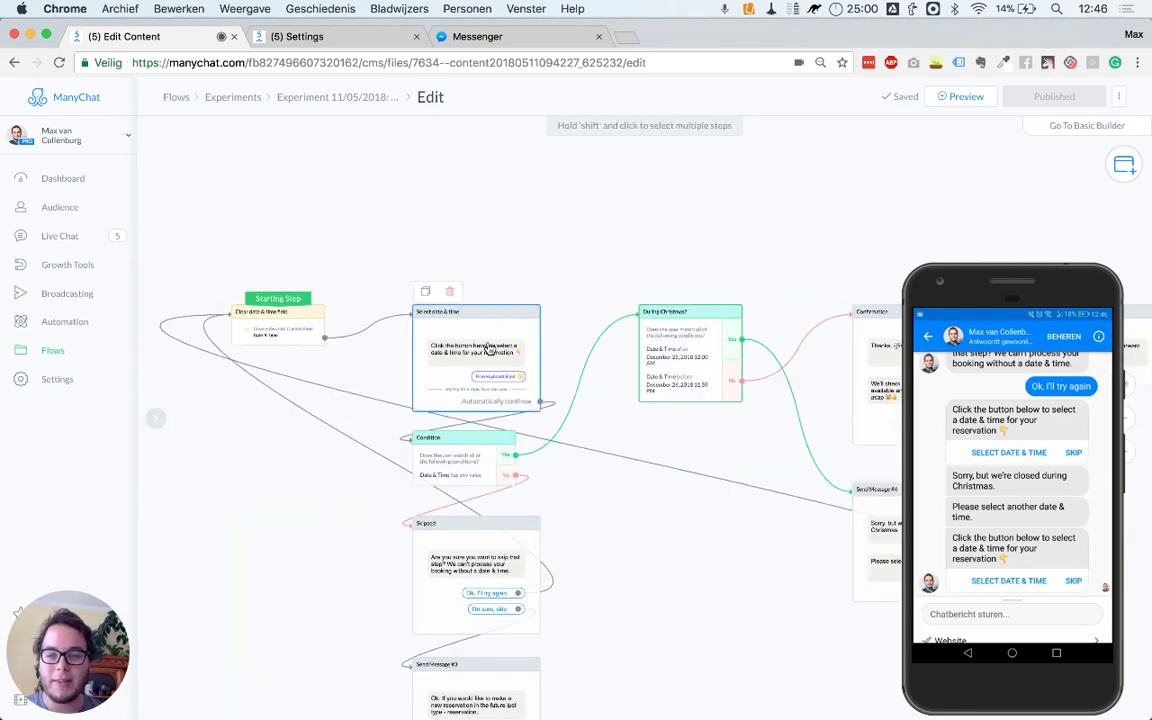
scroll(538, 302, right, 2)
scroll(499, 239, right, 2)
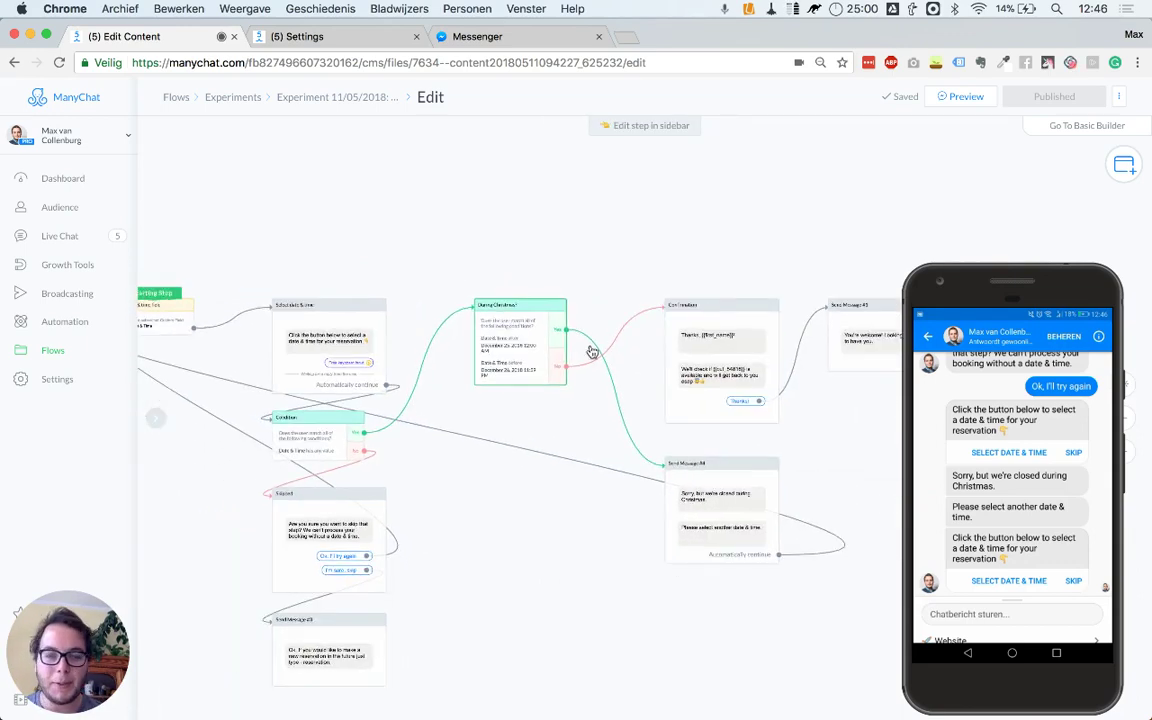
scroll(591, 345, up, 2)
scroll(591, 342, up, 2)
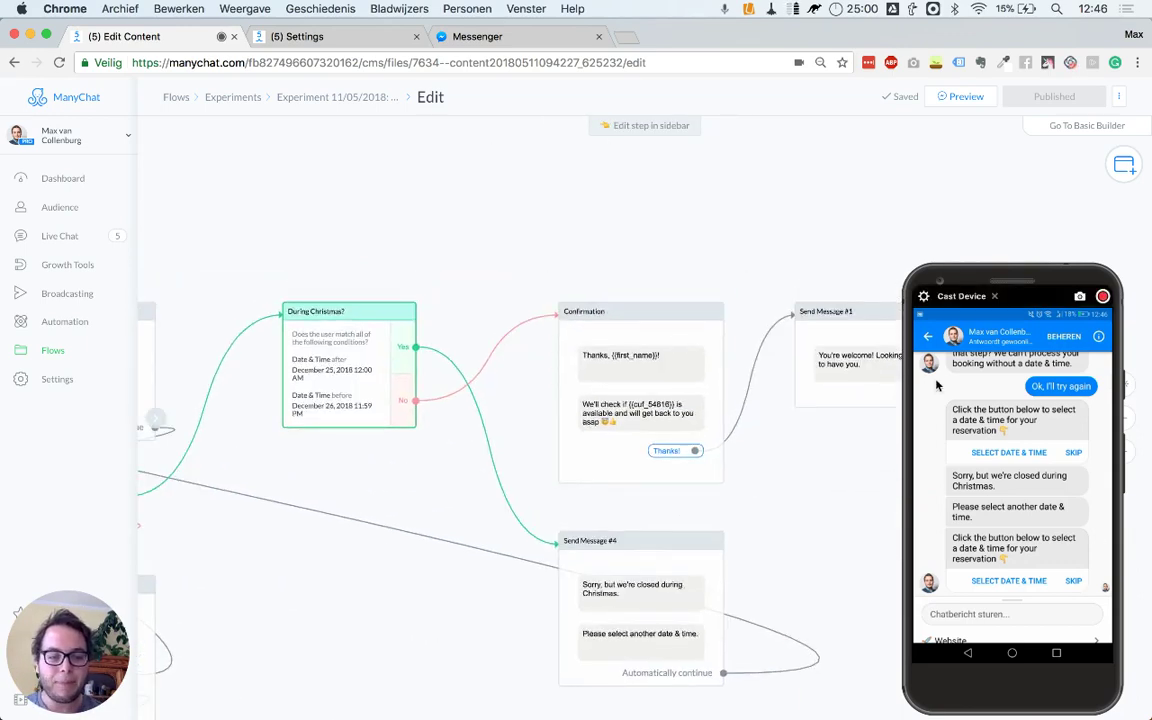
click(849, 323)
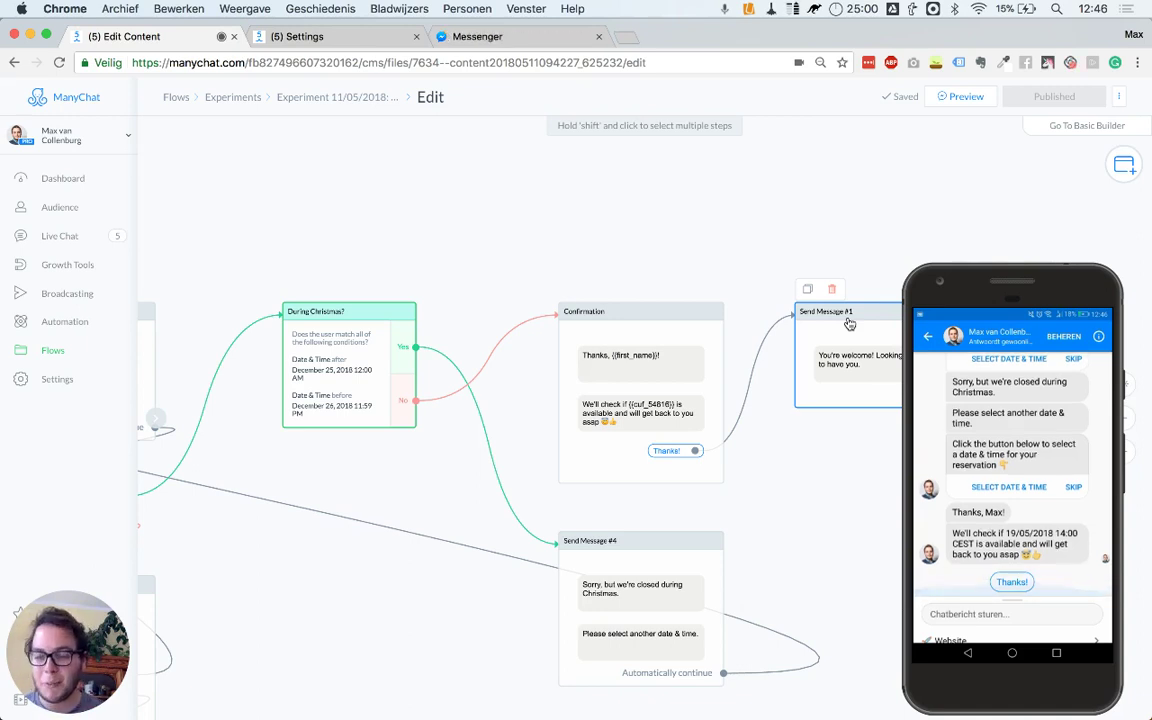
scroll(680, 255, down, 2)
scroll(540, 231, left, 4)
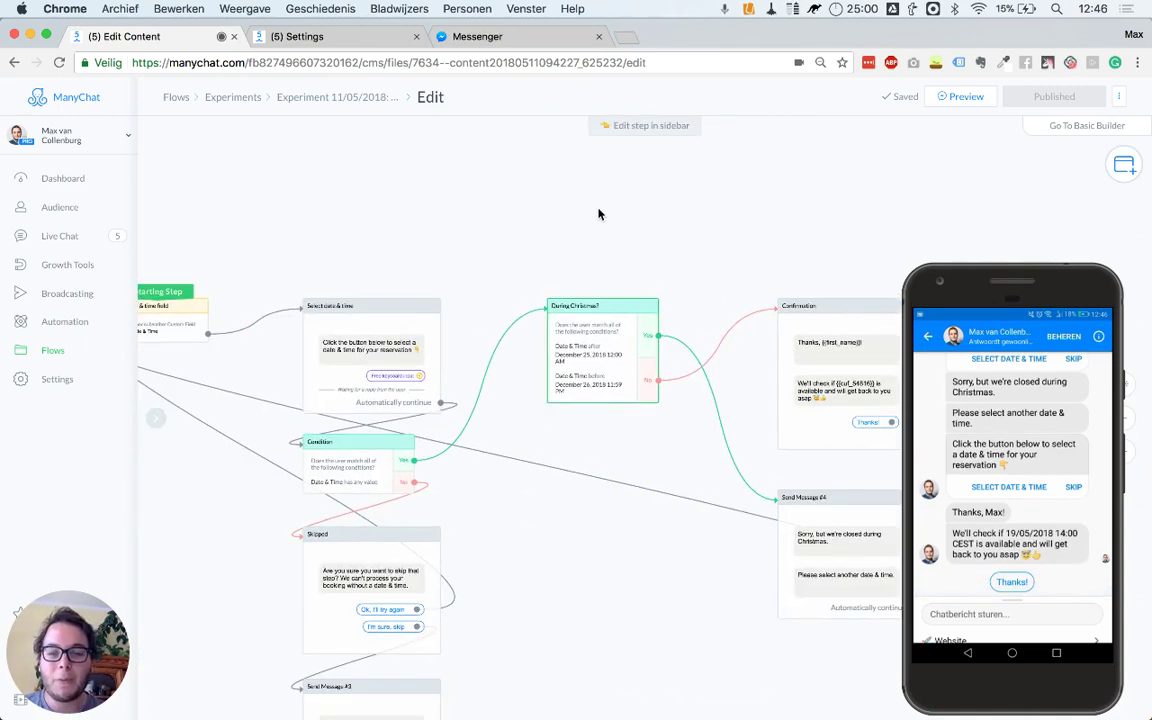